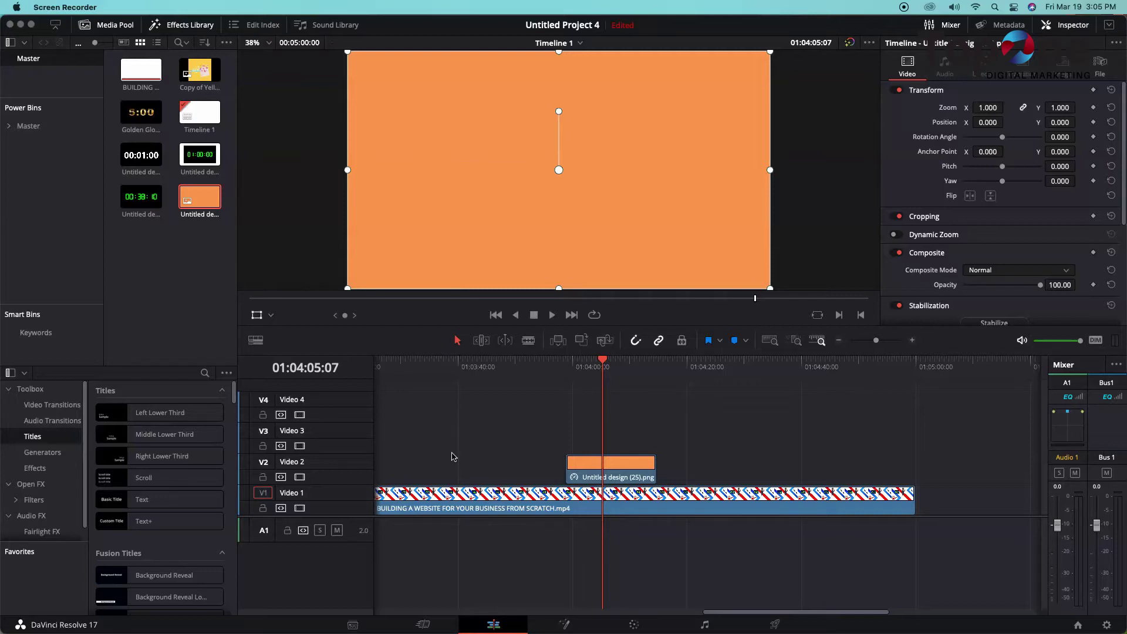
Step: Select the V1 clip and scrub back to 01:03:45:02, showing the 'Building a Website' thumbnail
drag(428, 452, 475, 177)
click(515, 496)
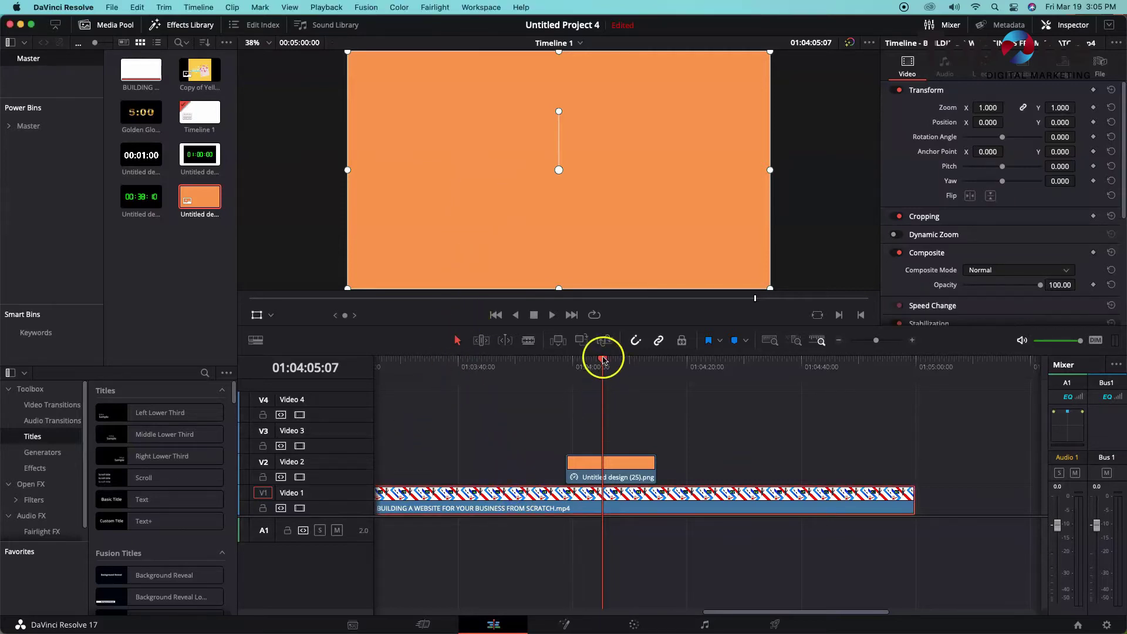
drag(603, 361, 488, 382)
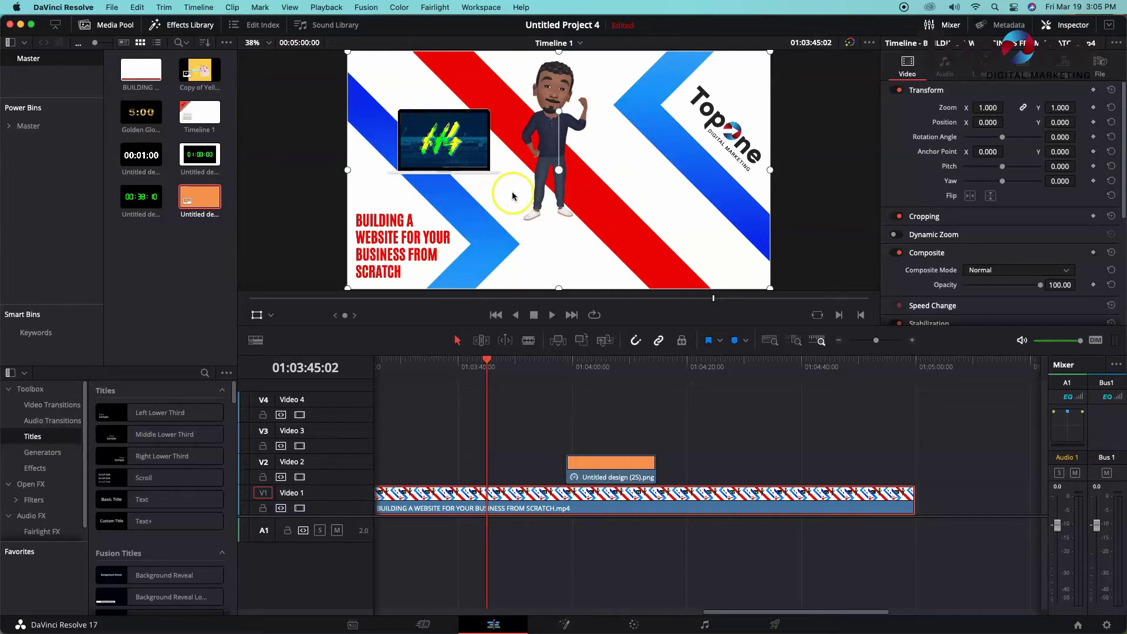
click(437, 144)
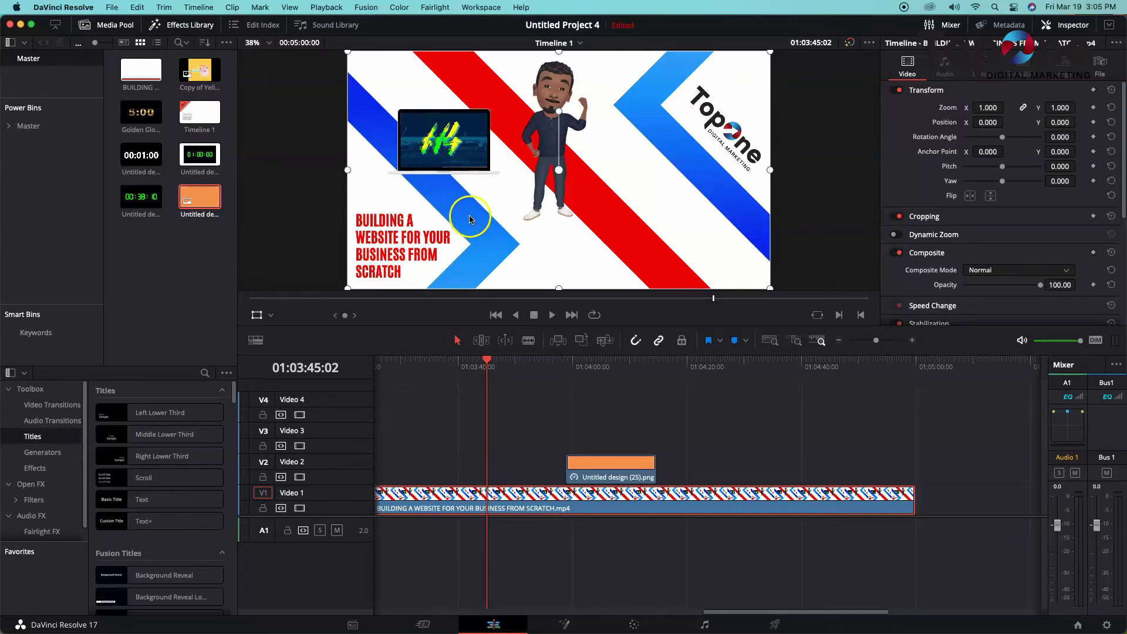
Step: Preview 'Untitled design (11).mp4', drop it onto Video 3 above the thumbnail, and select it
click(132, 199)
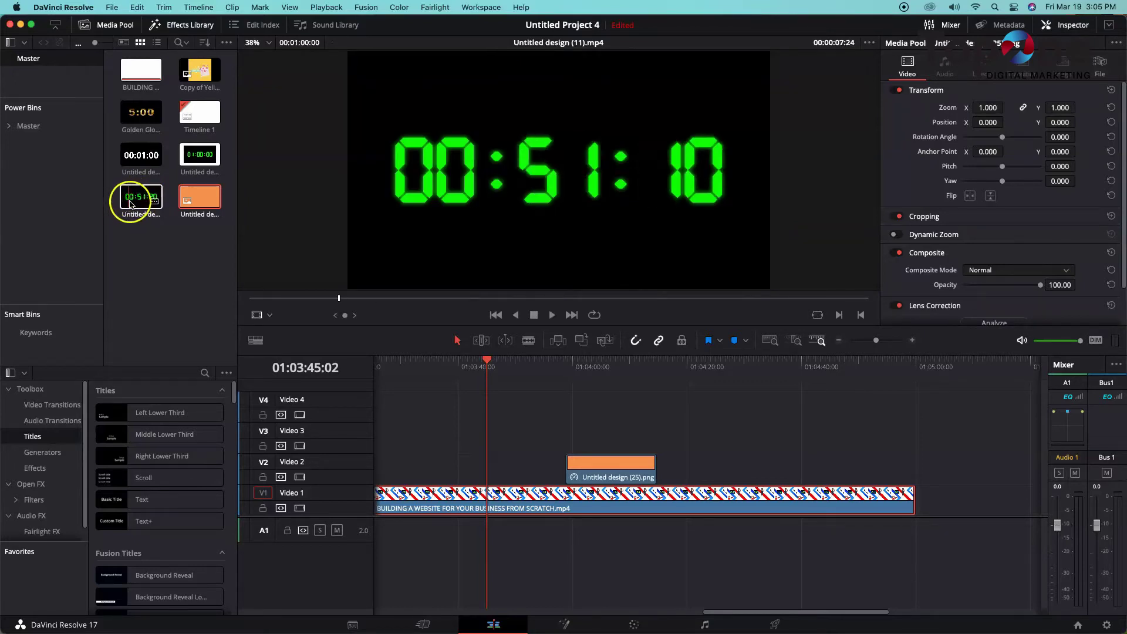
click(142, 203)
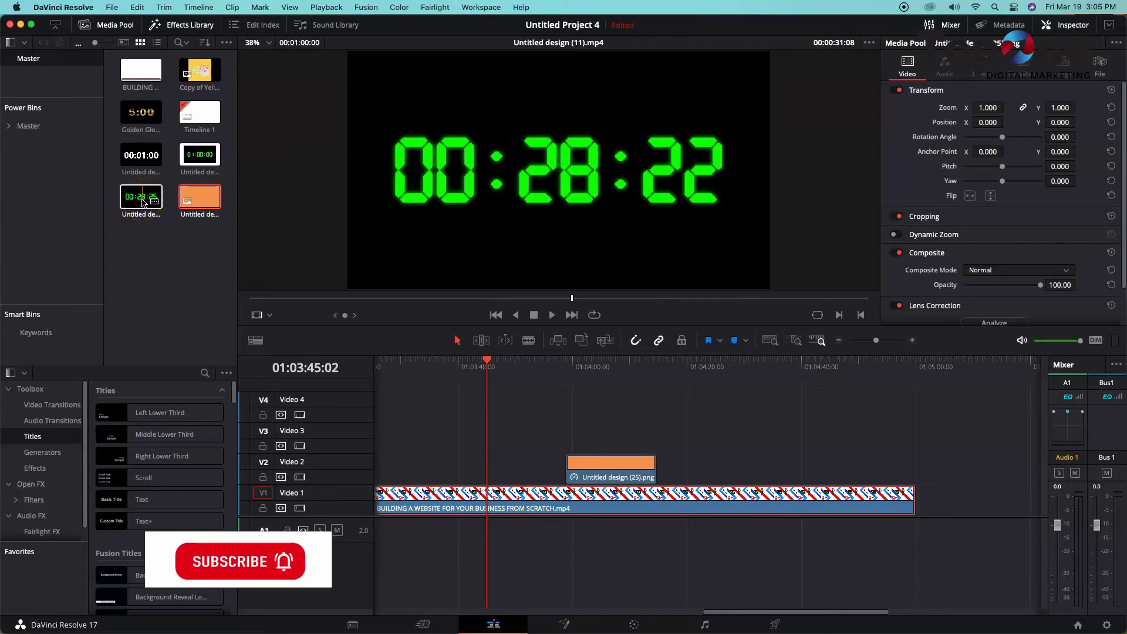
drag(140, 202, 626, 440)
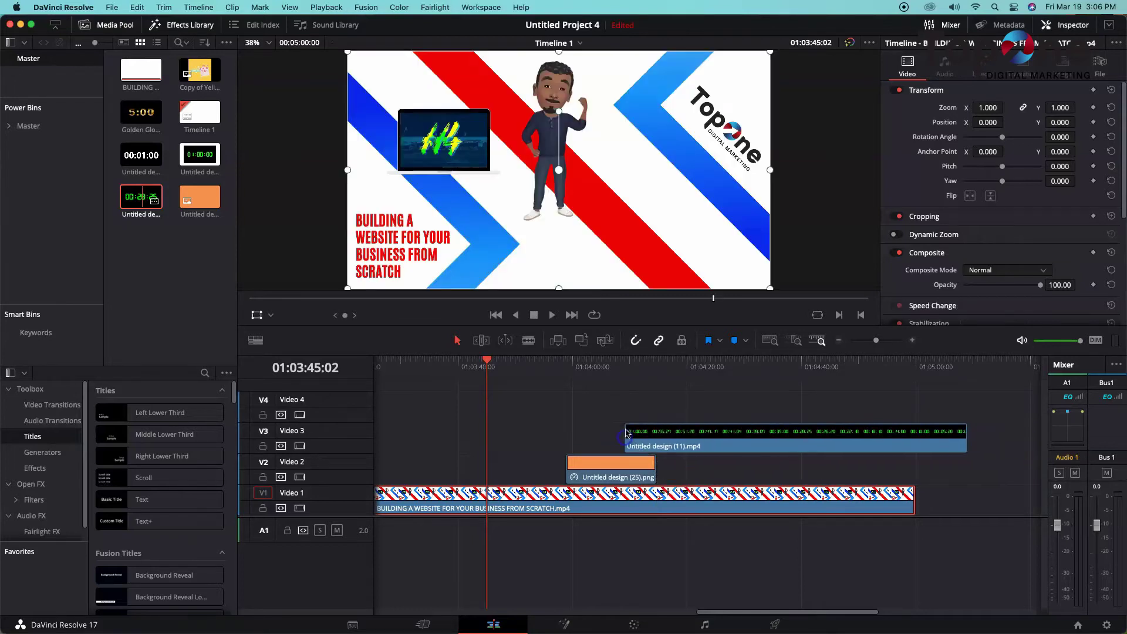
click(525, 403)
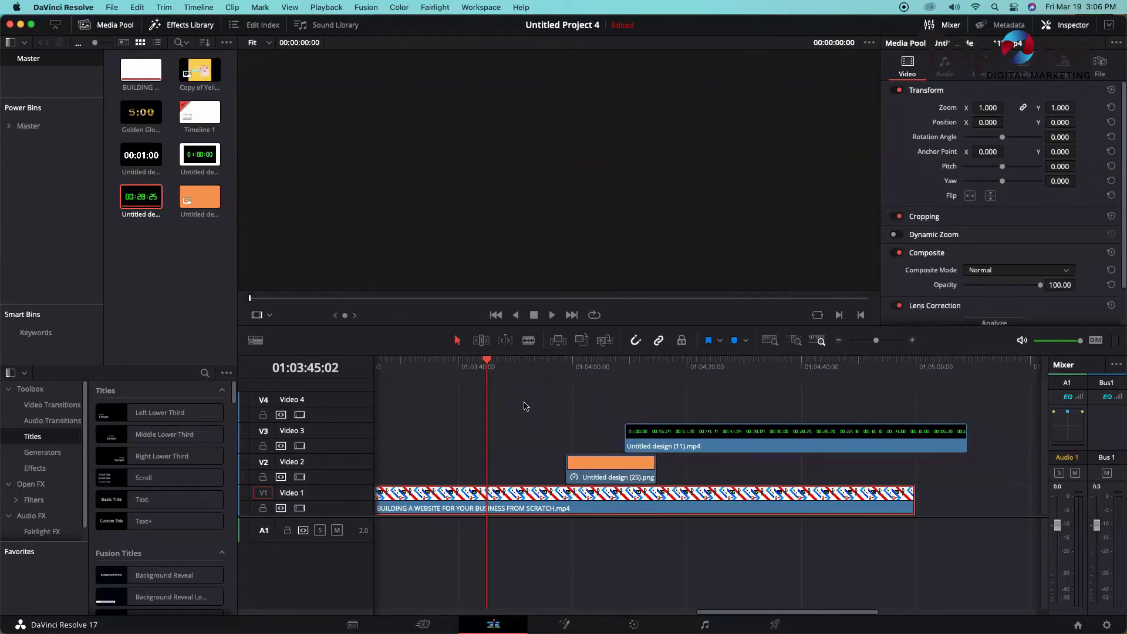
click(524, 406)
click(533, 416)
click(675, 430)
click(661, 436)
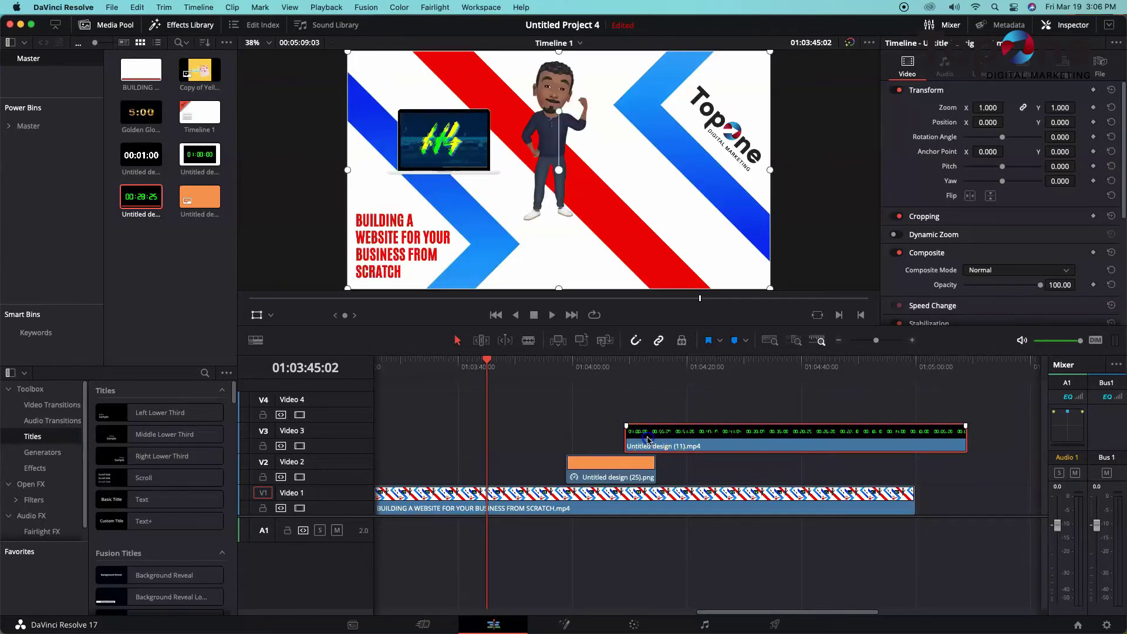
Step: Play through the timer clip's section, revealing its black background covering the whole frame
drag(495, 344, 609, 384)
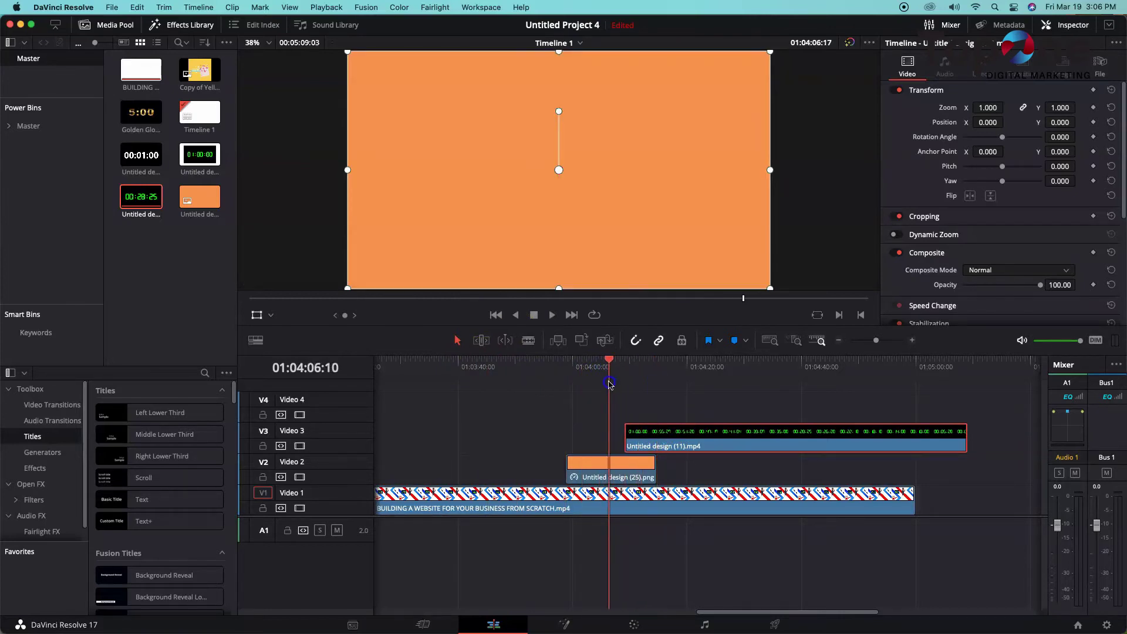
click(552, 315)
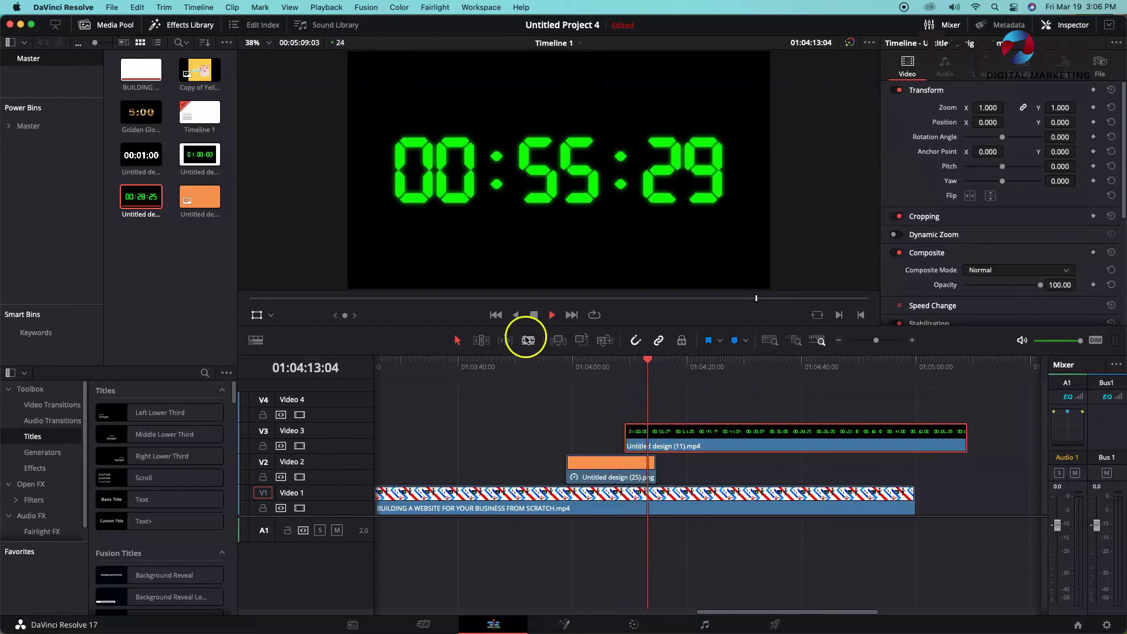
click(552, 315)
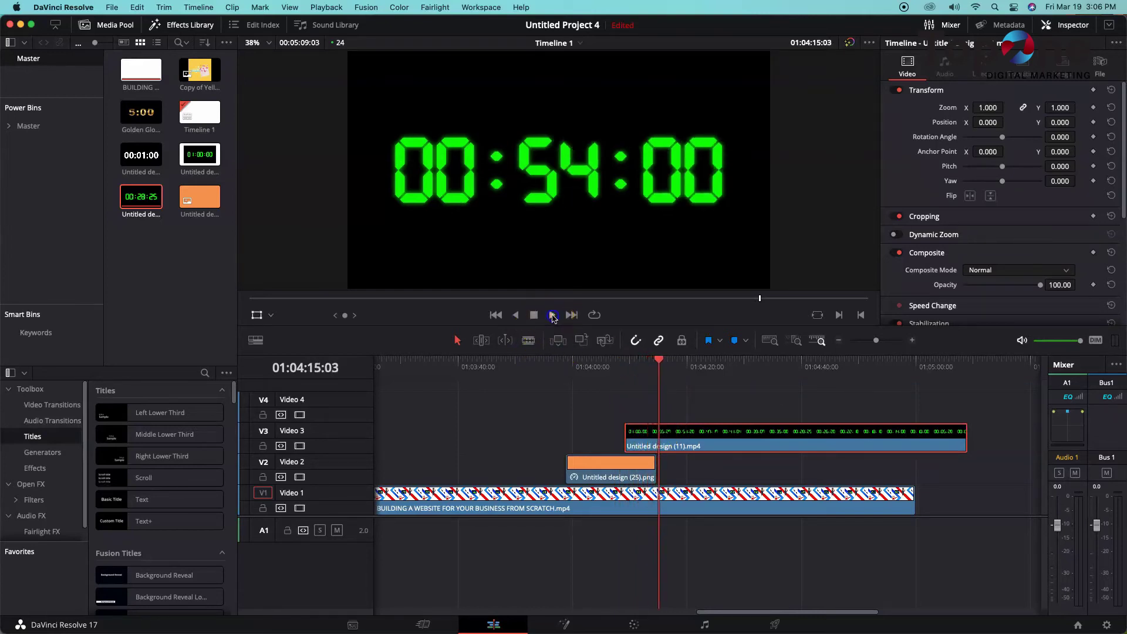
click(534, 316)
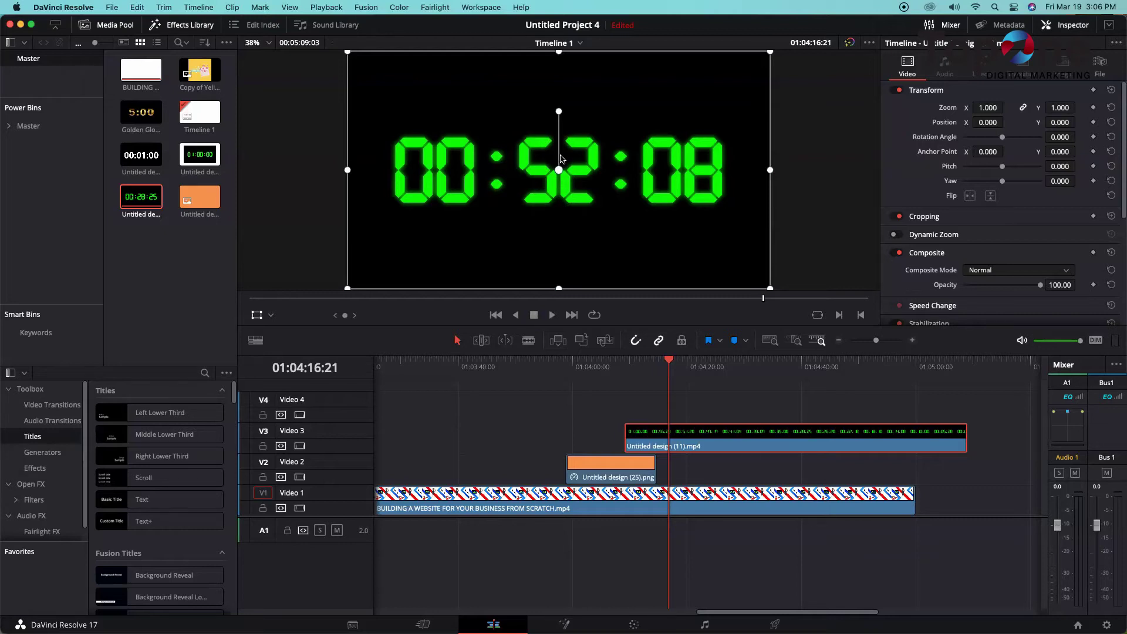
click(530, 156)
mouse_move(496, 617)
Step: On the Fusion page, insert a Luminance LumaKeyer1 between MediaIn1 and MediaOut1 to remove the black
click(564, 622)
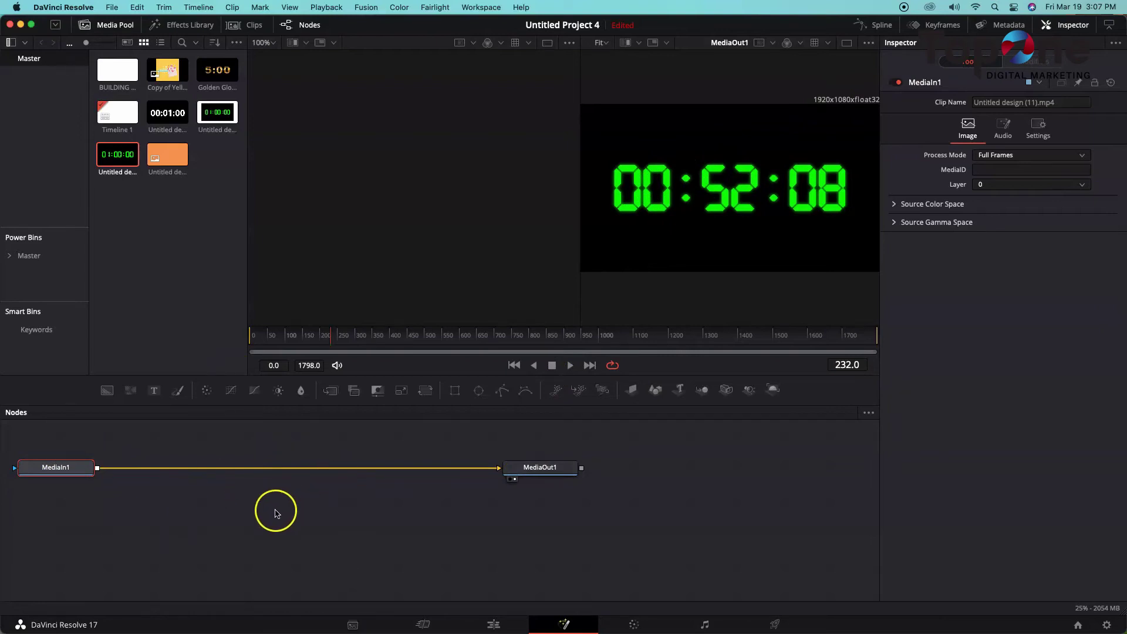
right_click(56, 468)
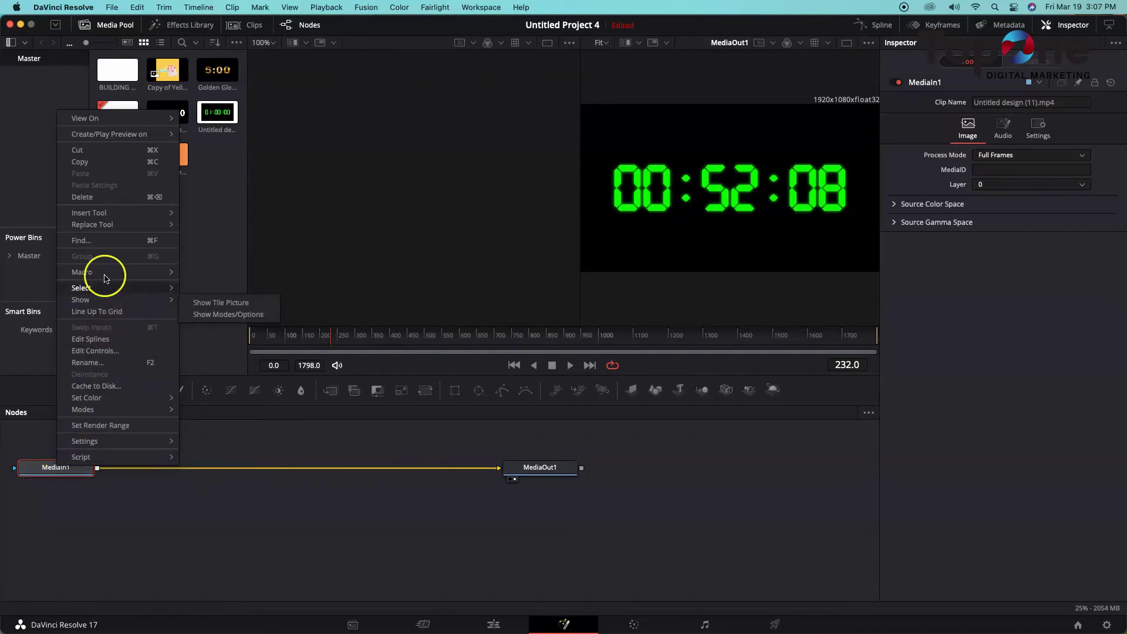
mouse_move(112, 212)
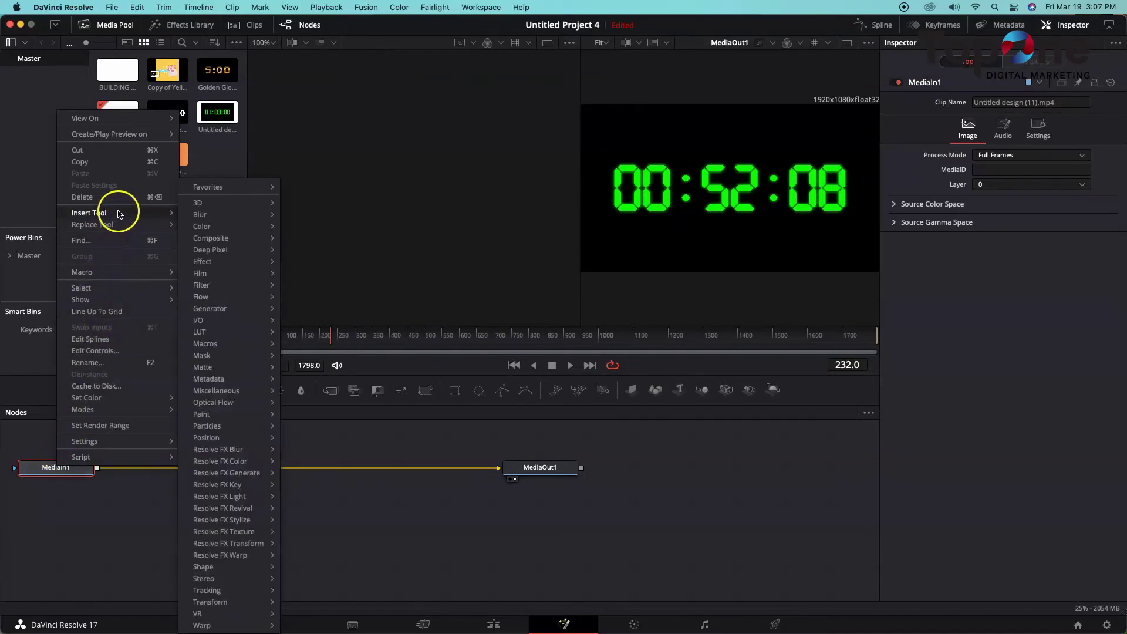
mouse_move(205, 211)
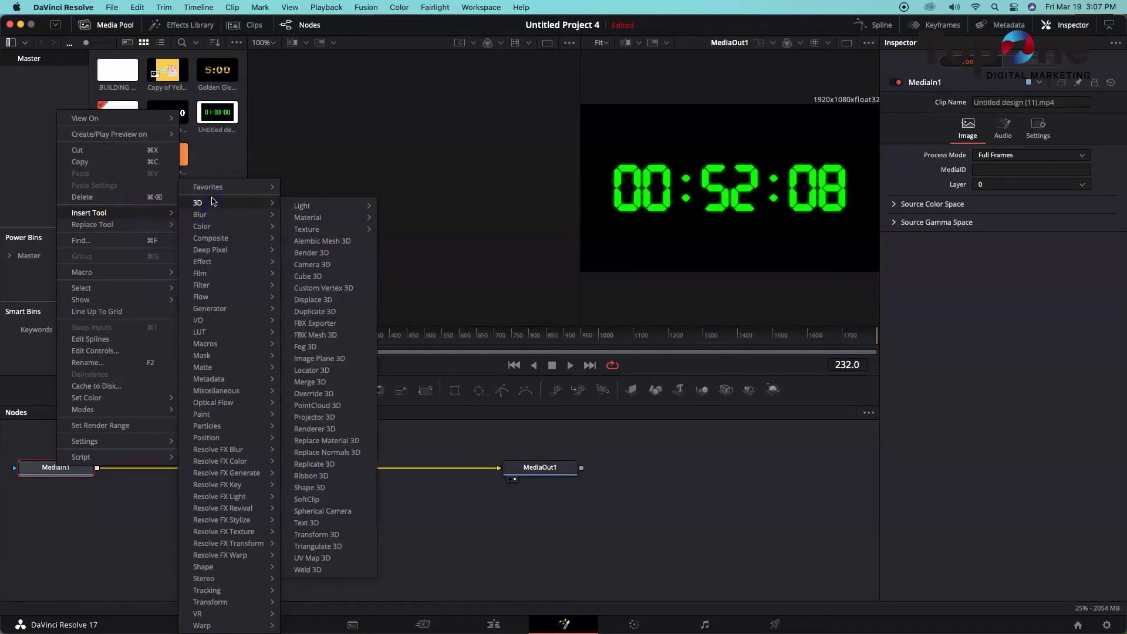
mouse_move(212, 370)
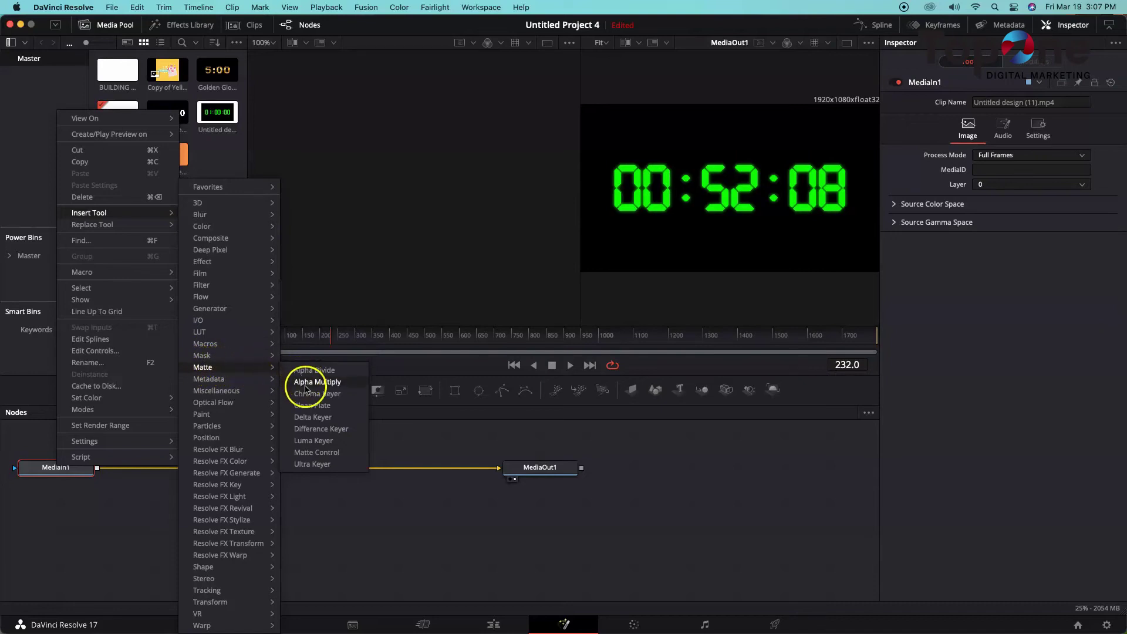
click(304, 442)
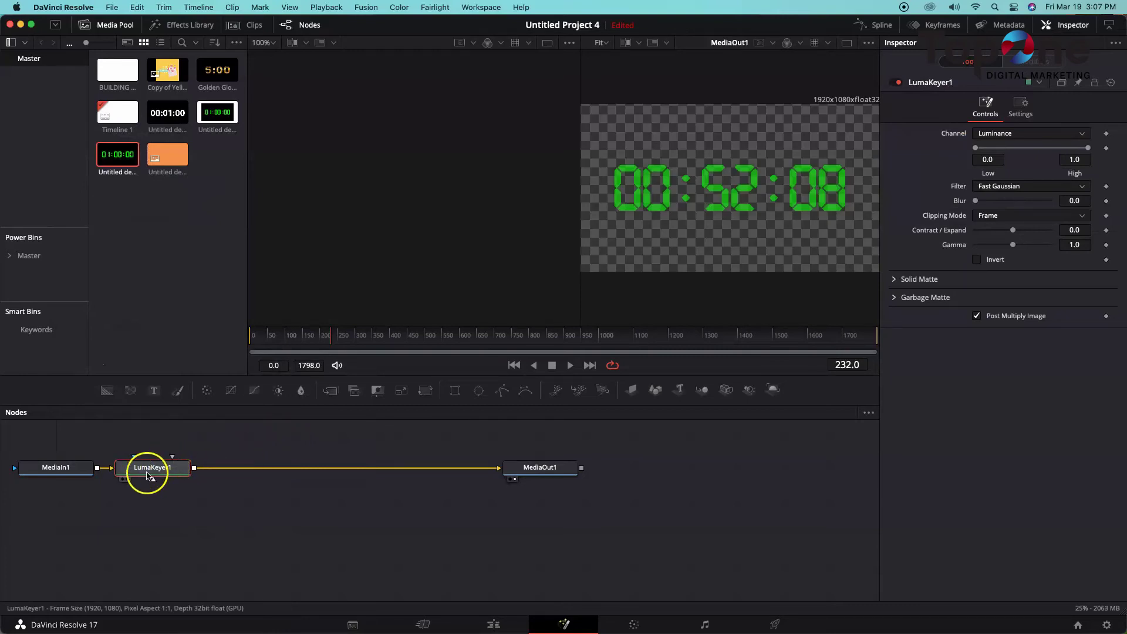
mouse_move(146, 474)
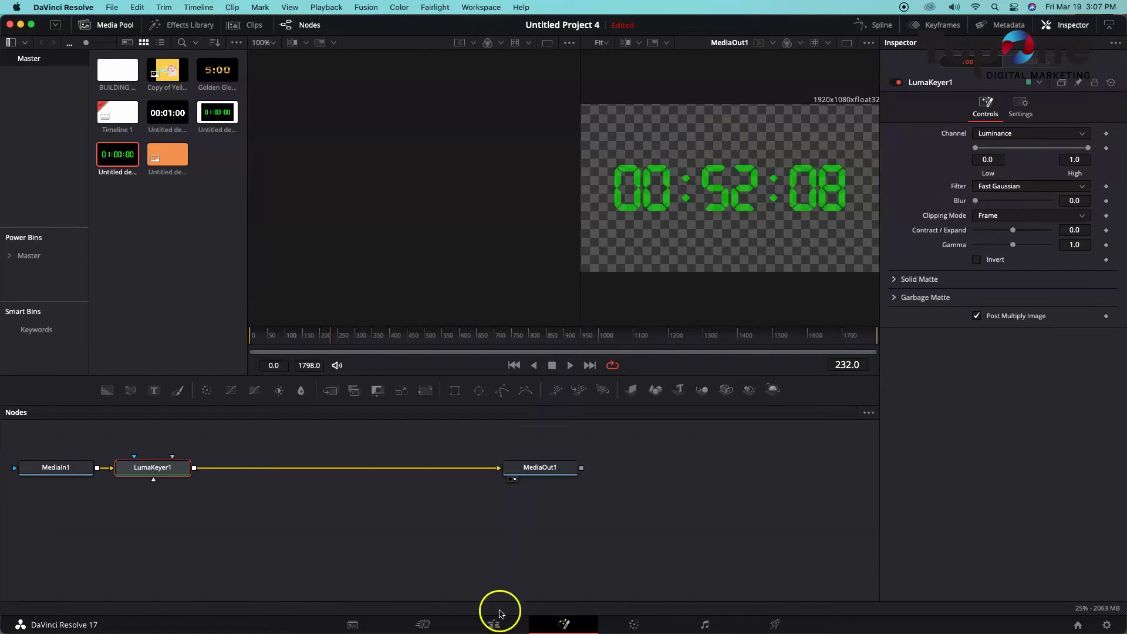
mouse_move(493, 617)
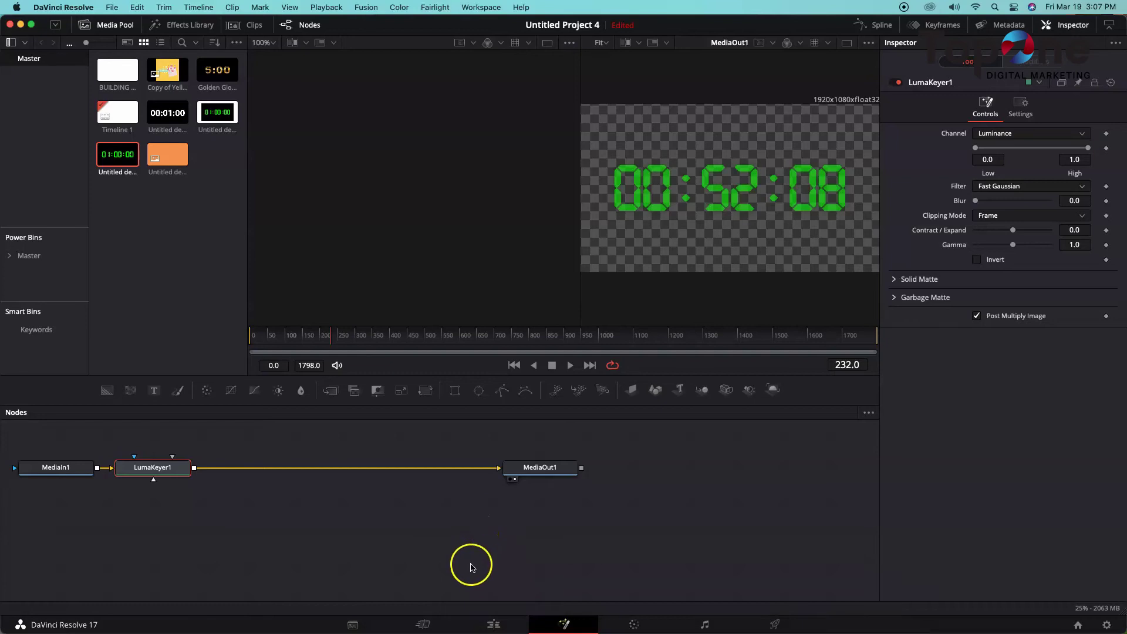
Step: On the Edit page, scrub to a frame showing the timer over the thumbnail
click(491, 624)
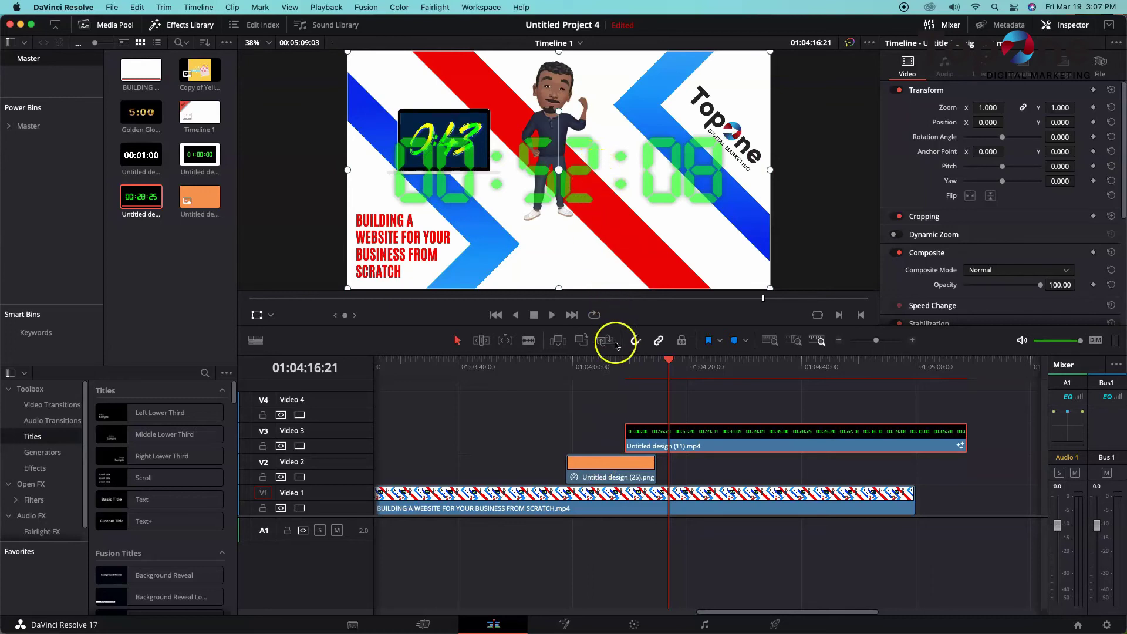
drag(670, 360, 638, 366)
click(541, 167)
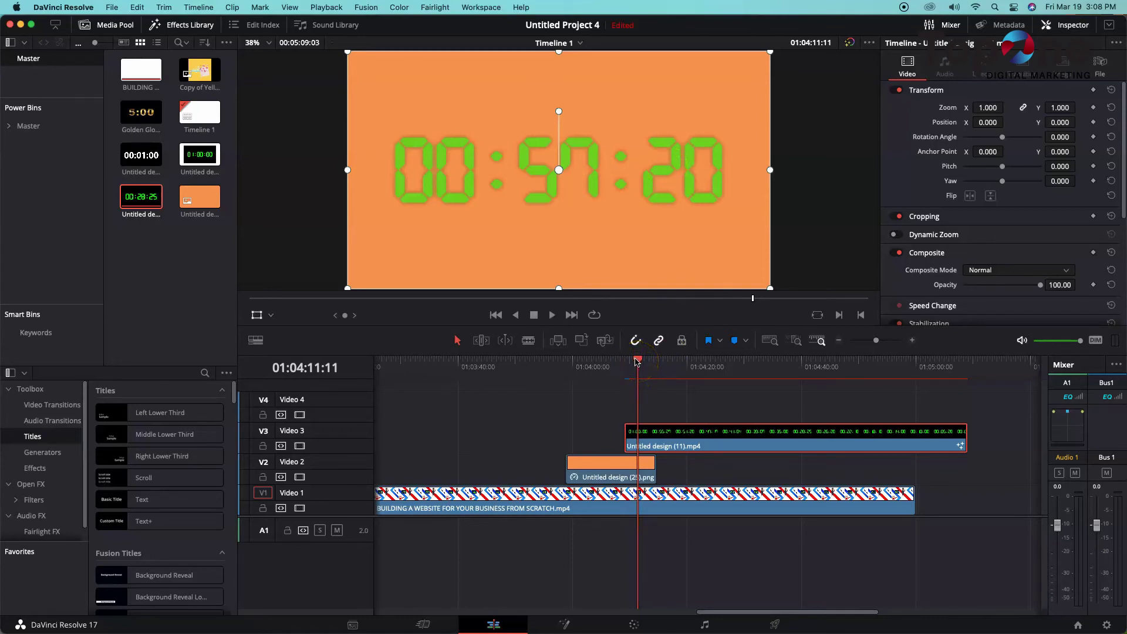
drag(638, 363, 693, 378)
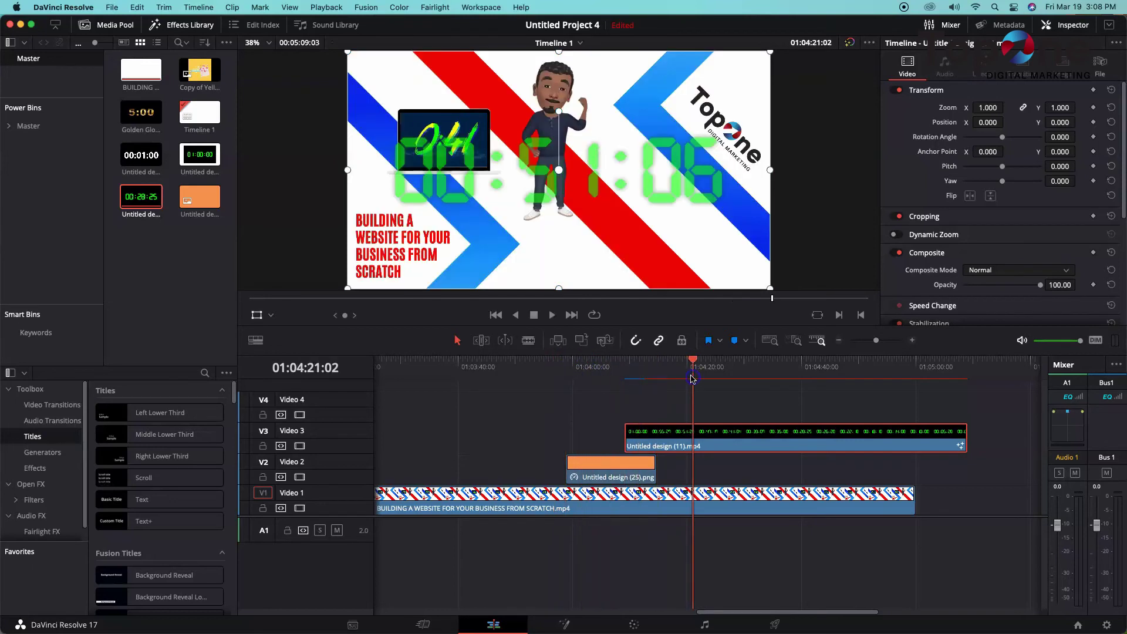
click(653, 184)
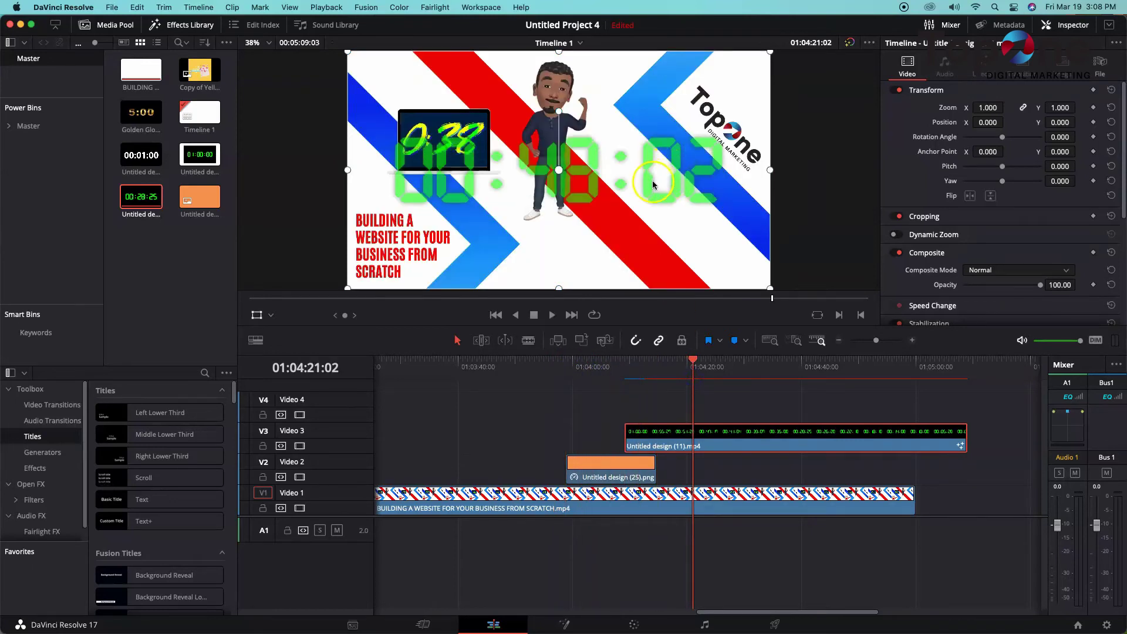
Step: Scale the V3 timer clip to 0.729, move it to the lower right, and reopen the Luma Keyer
click(653, 446)
drag(766, 282, 695, 288)
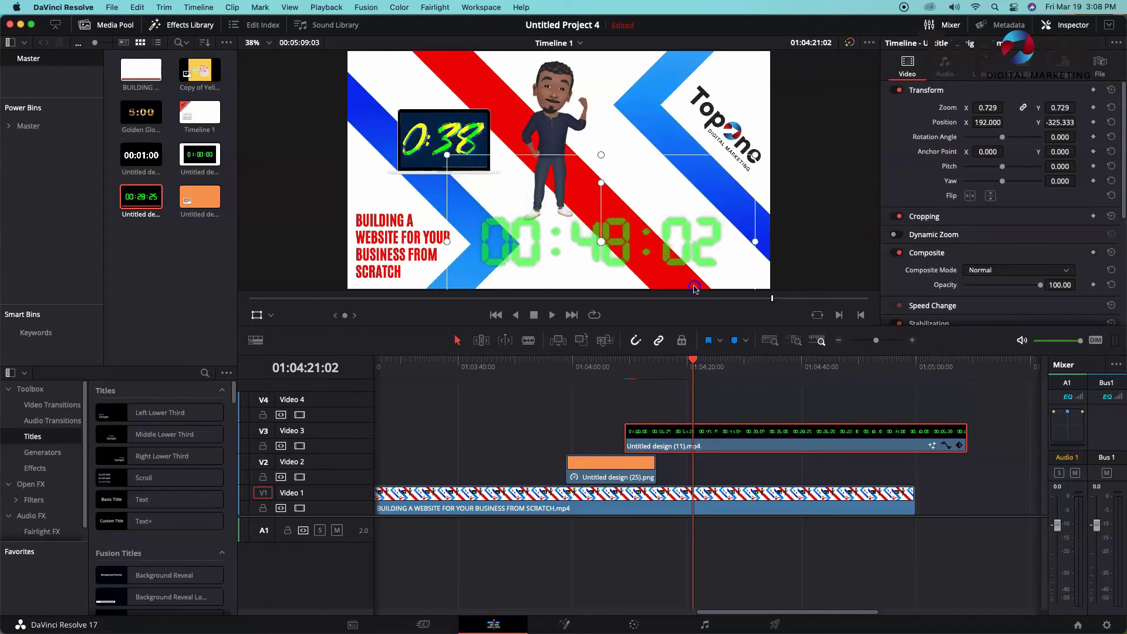
click(650, 240)
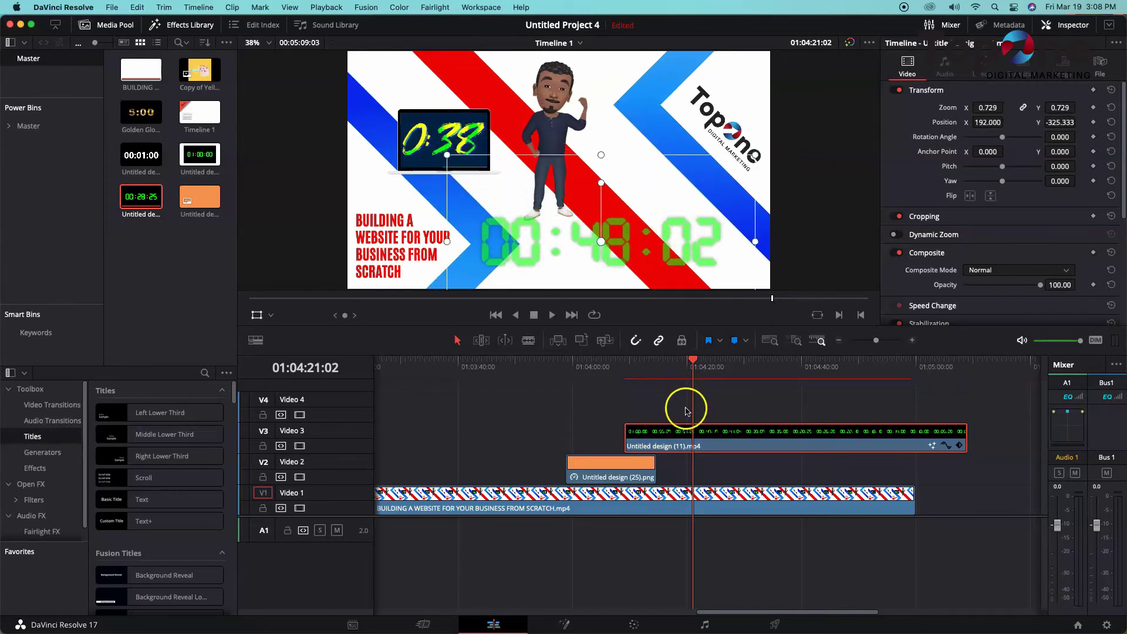
click(564, 624)
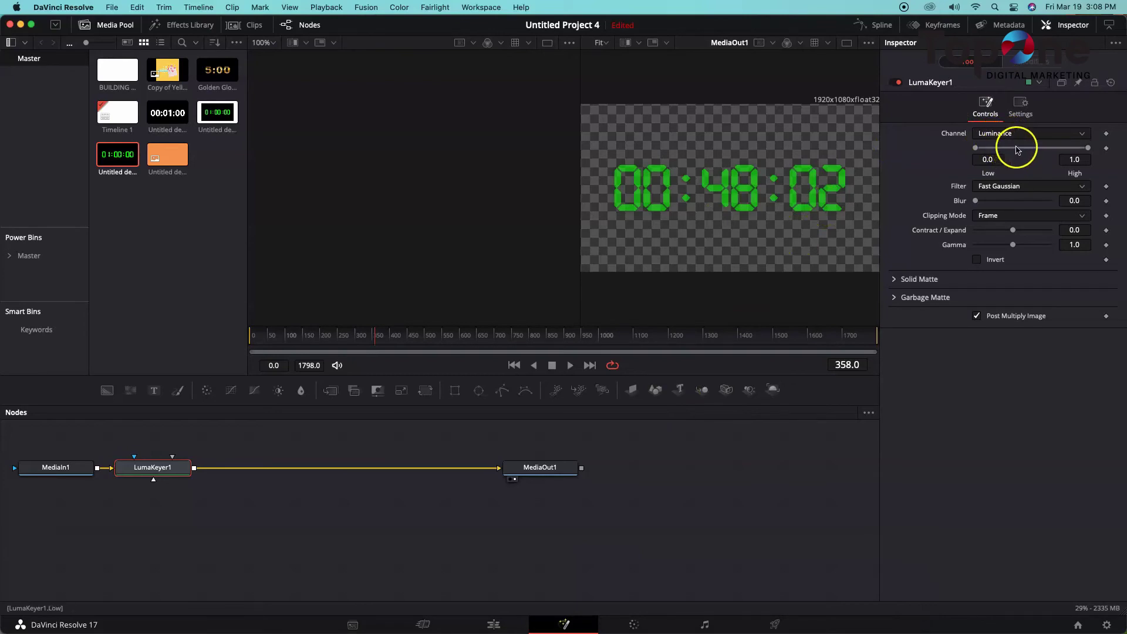
Step: Lower LumaKeyer1's High value to 0.483 and check the brighter digits on the Edit page
drag(1089, 151, 1087, 151)
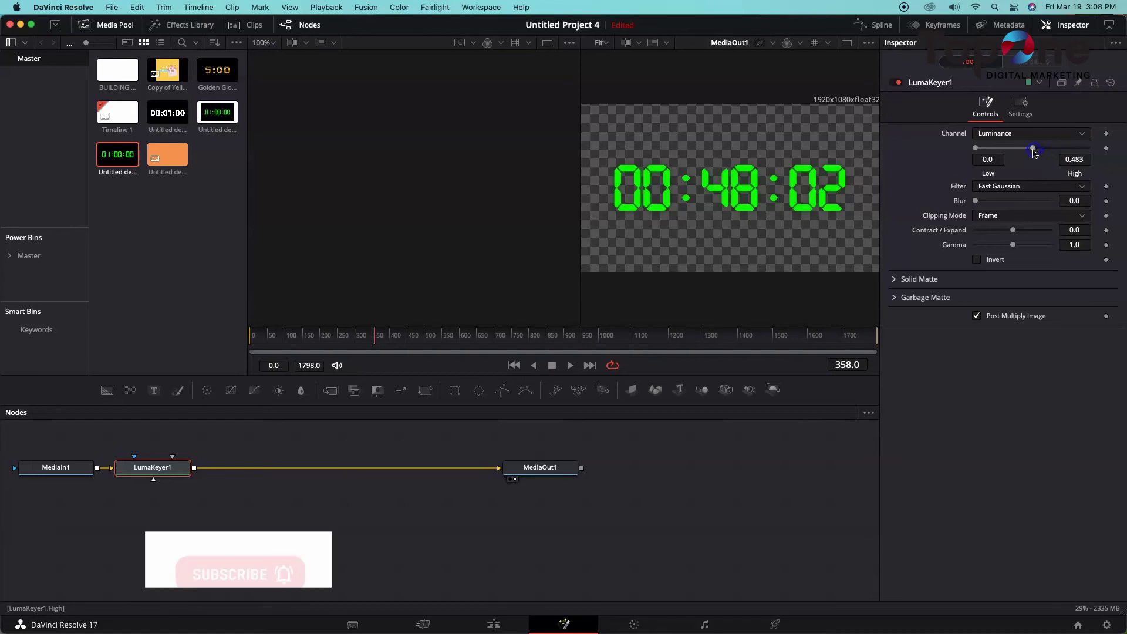
click(493, 625)
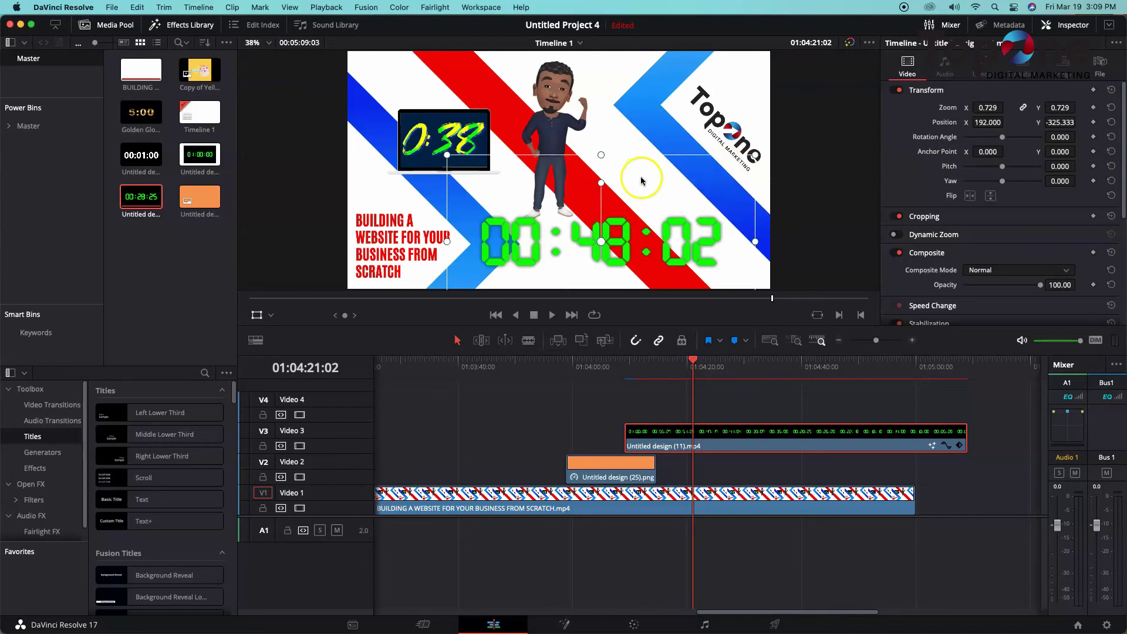
Step: Raise LumaKeyer1's Low threshold to 0.161, then view the cleaner key on the Edit page
click(563, 623)
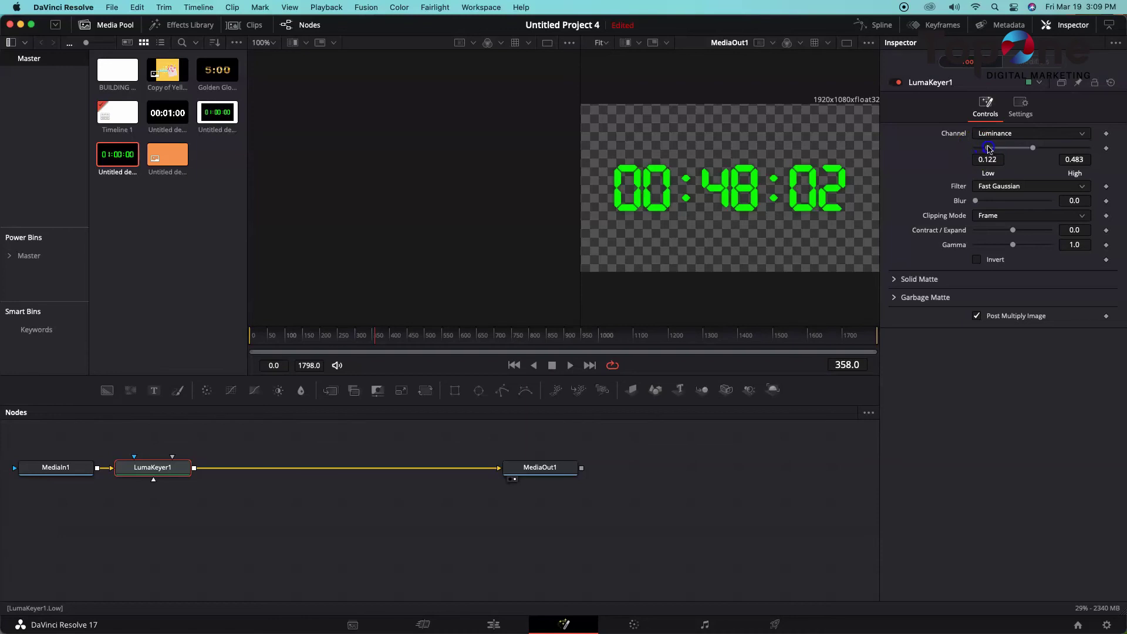
click(491, 624)
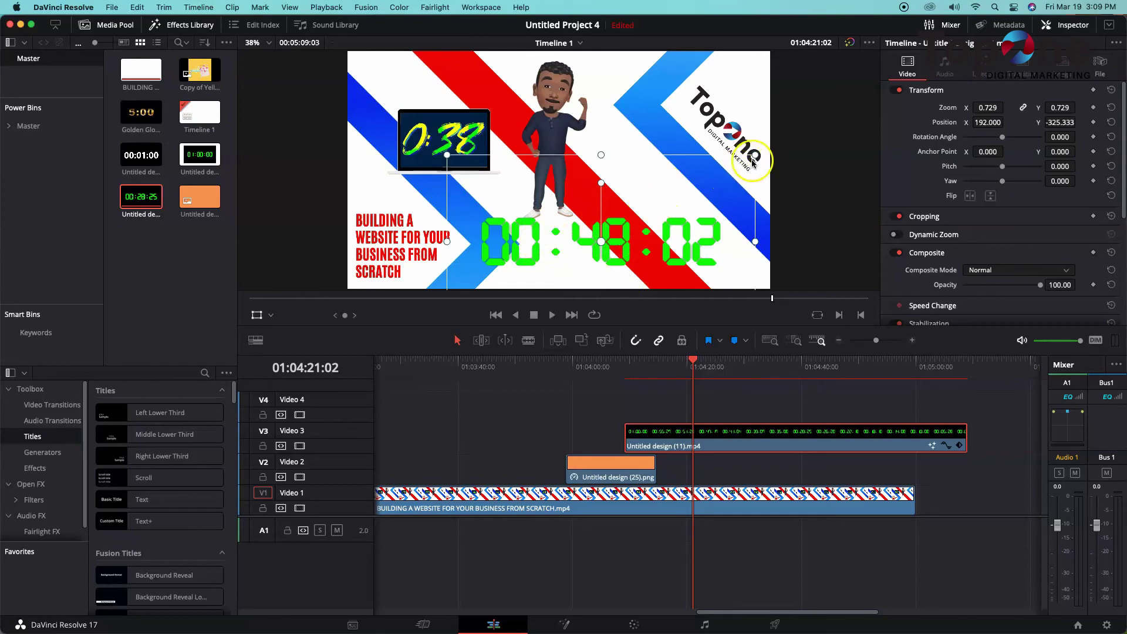
Step: Scale the timer overlay to 0.607 and reposition it to 40 / 42.667 near the frame centre
drag(755, 155, 734, 162)
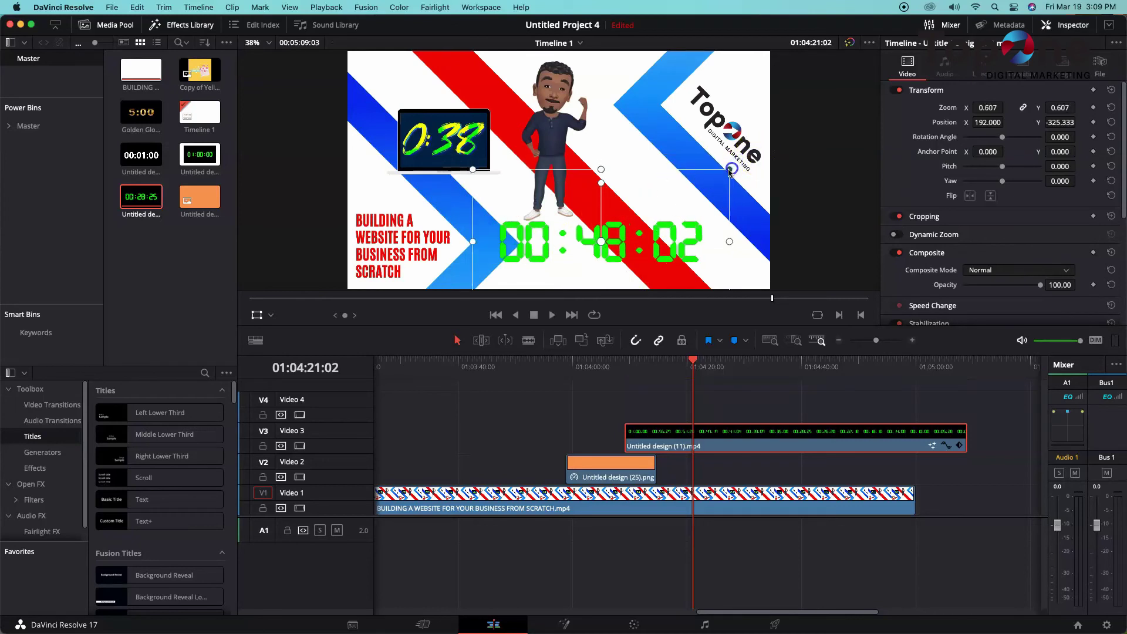
drag(650, 194, 641, 221)
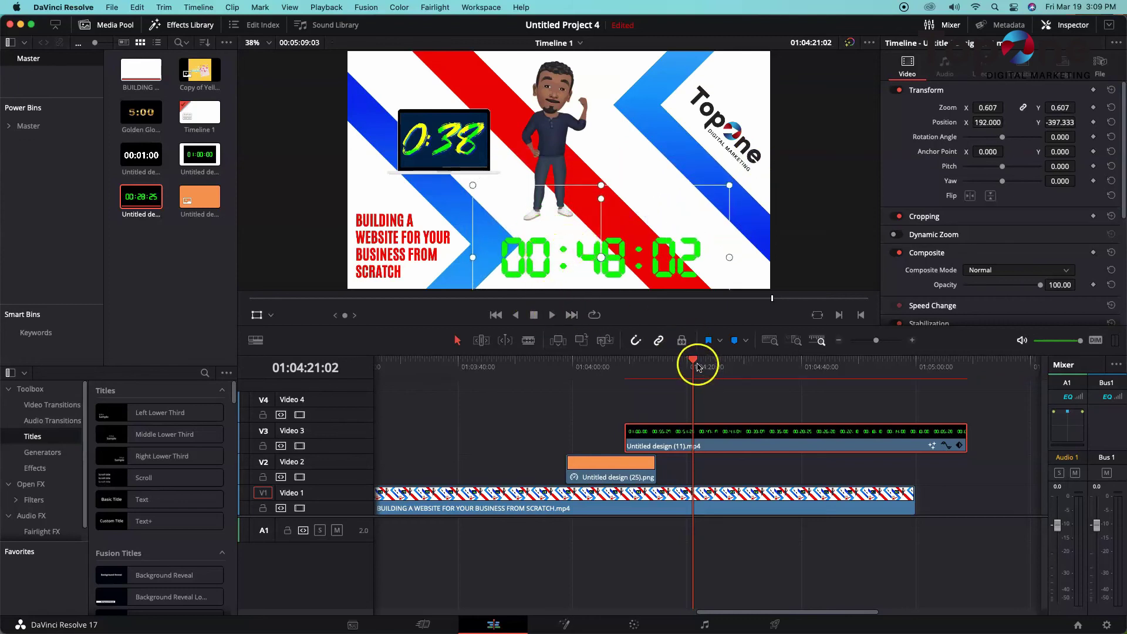
drag(696, 360, 639, 362)
drag(536, 221, 501, 129)
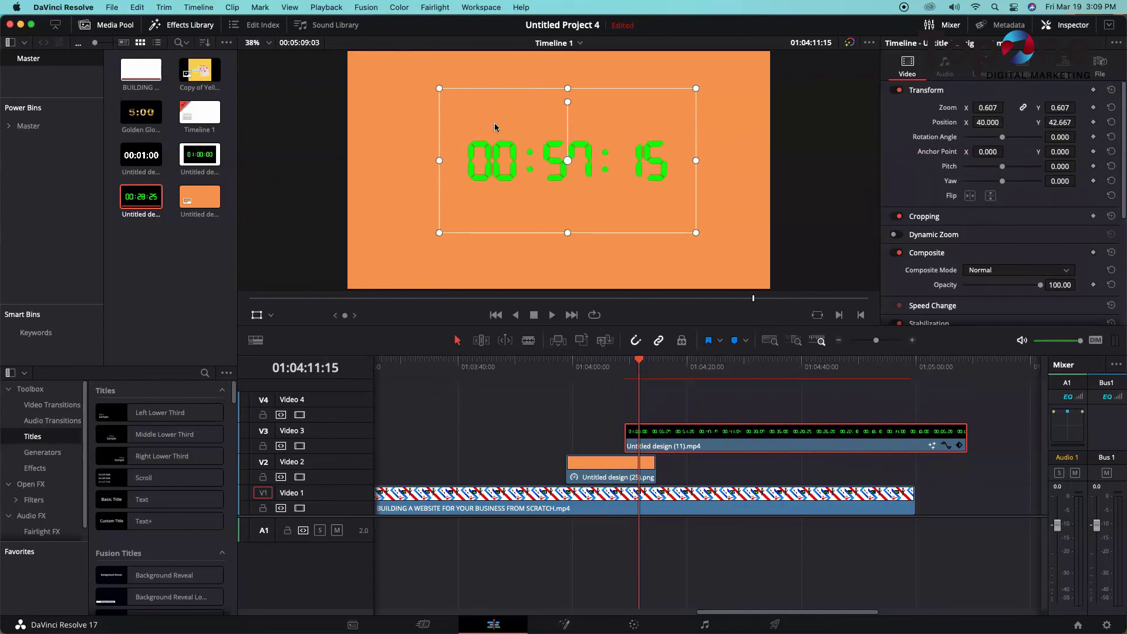